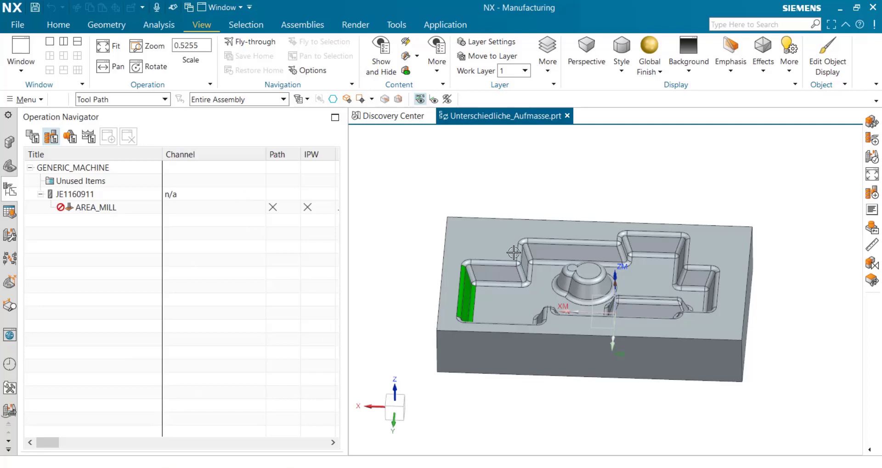
Orbit the part to look down into the cavity at an angle.
mouse_move(413, 269)
middle_down()
mouse_move(397, 252)
mouse_move(393, 273)
middle_up()
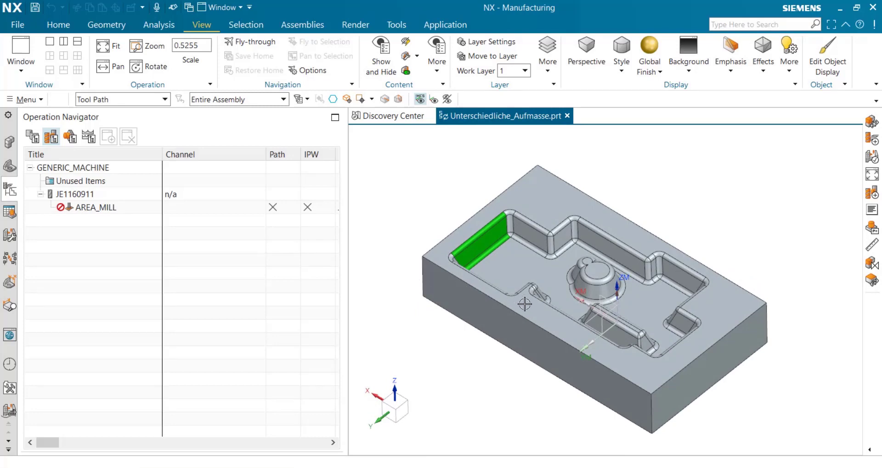
Select the cavity's tangent-connected faces as the Area Mill cut area.
double_click(101, 206)
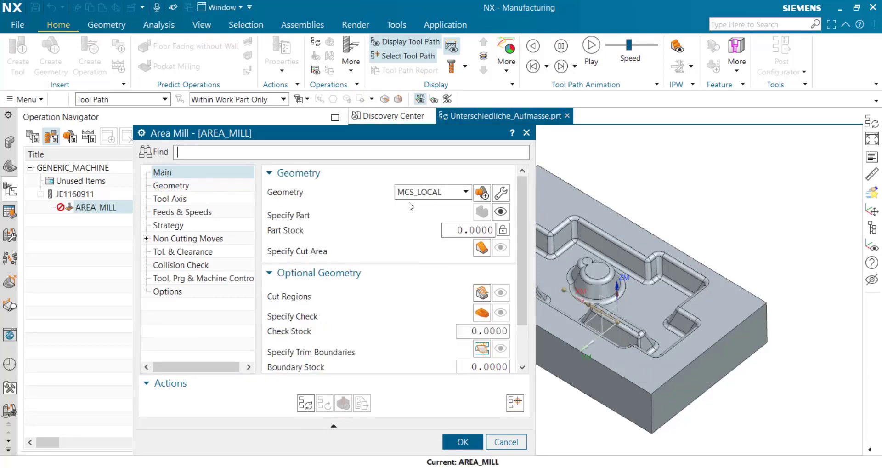
click(482, 241)
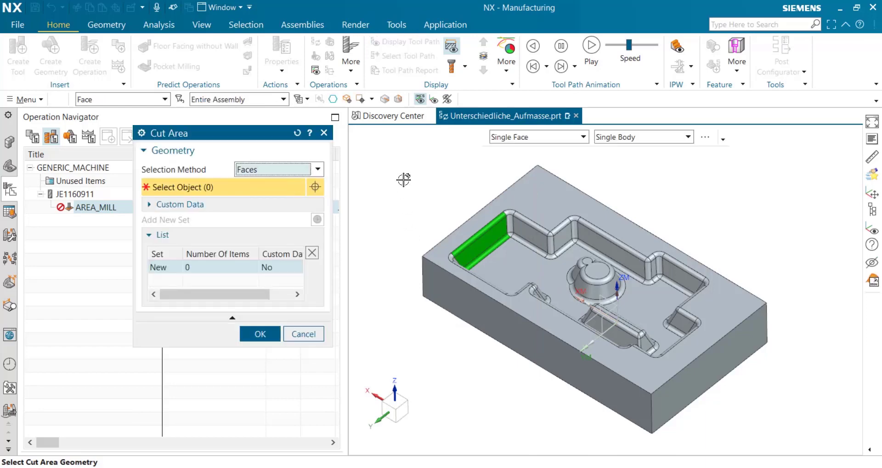
click(511, 137)
click(520, 166)
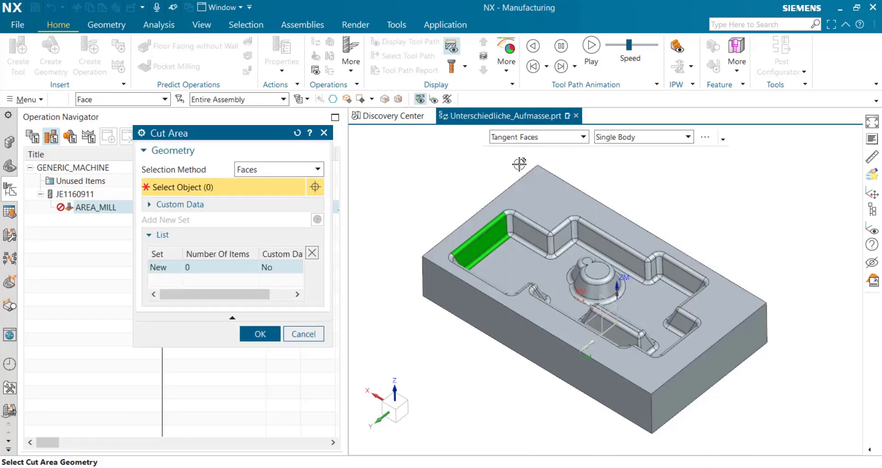
click(488, 244)
Deselect the block top, boss top and pocket floor faces, leaving 133 cut faces.
right_click(241, 251)
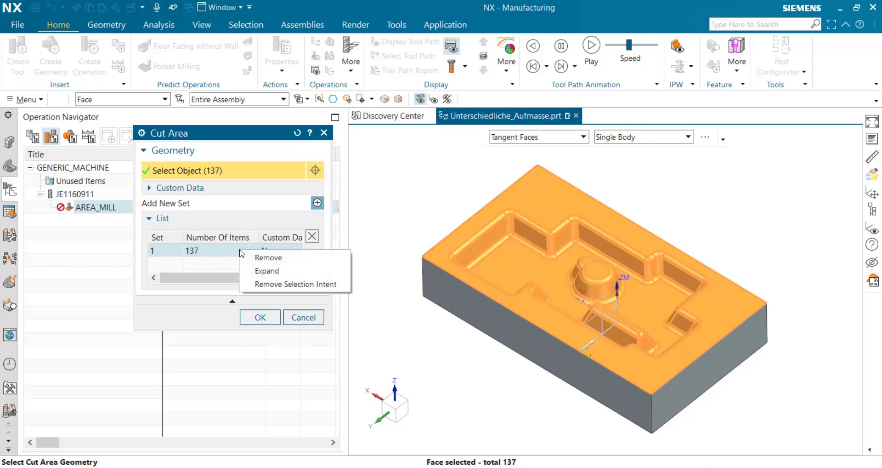
click(322, 287)
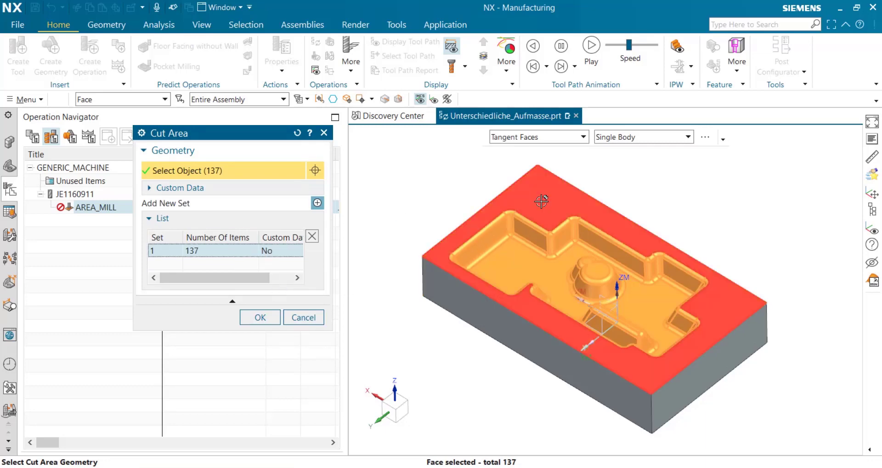
shift+click(570, 198)
shift+click(596, 275)
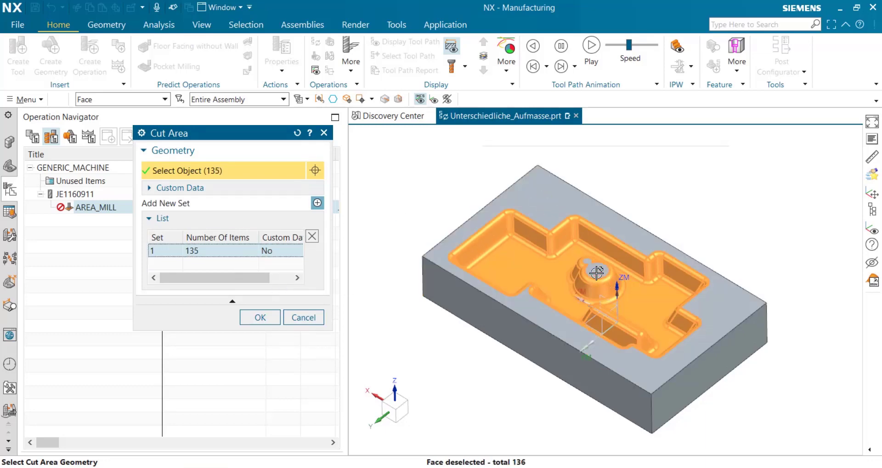
shift+click(614, 317)
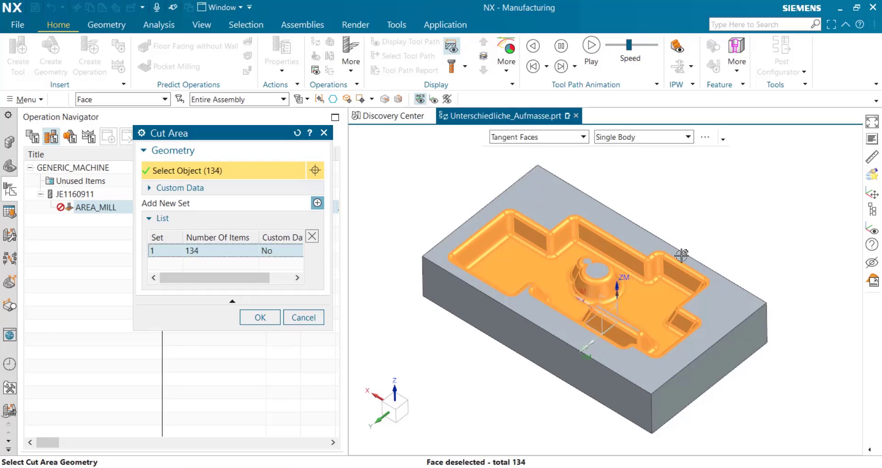
shift+click(564, 303)
drag(329, 328, 329, 444)
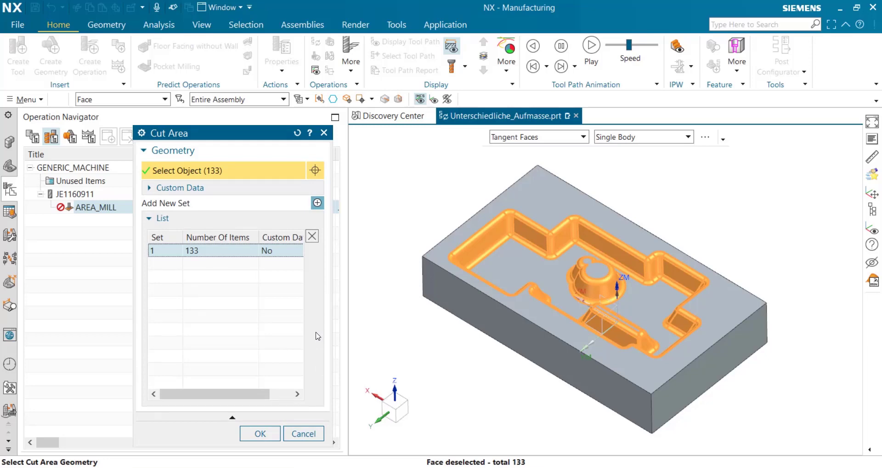
Give the 133-face cut area set a custom 0.125 part stock.
click(179, 188)
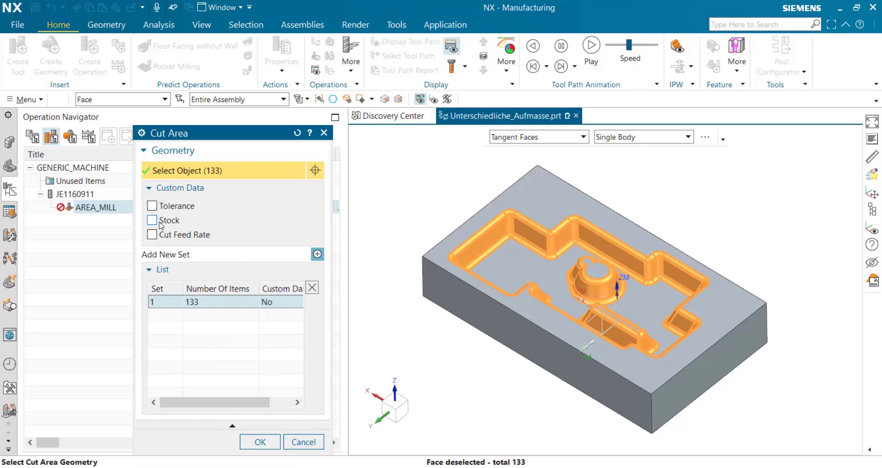
click(160, 223)
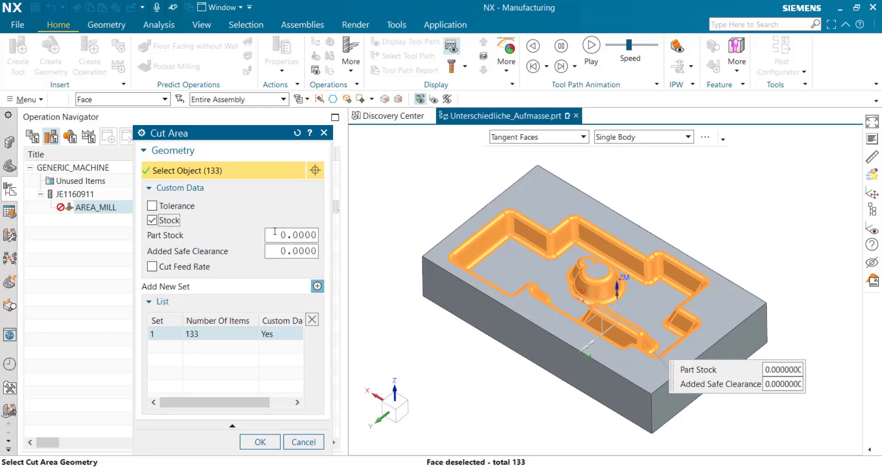
drag(273, 233, 325, 234)
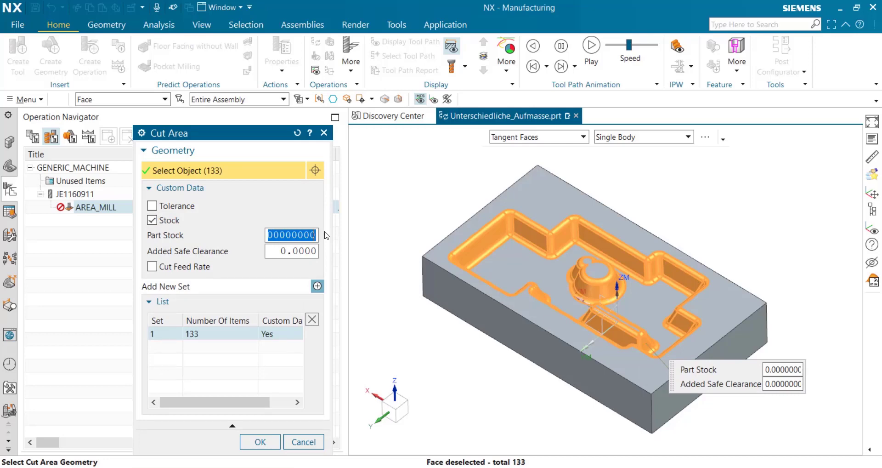
text(0.125)
key(Return)
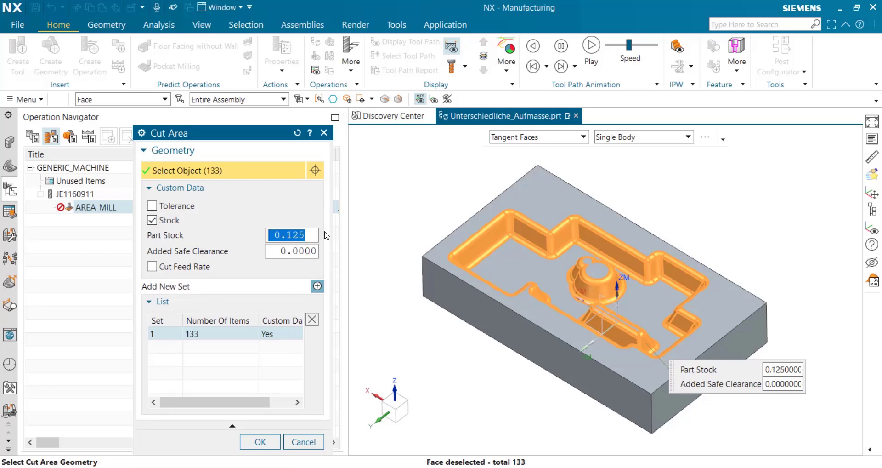
Clear the set's custom stock and bring up its options menu.
click(153, 220)
click(203, 305)
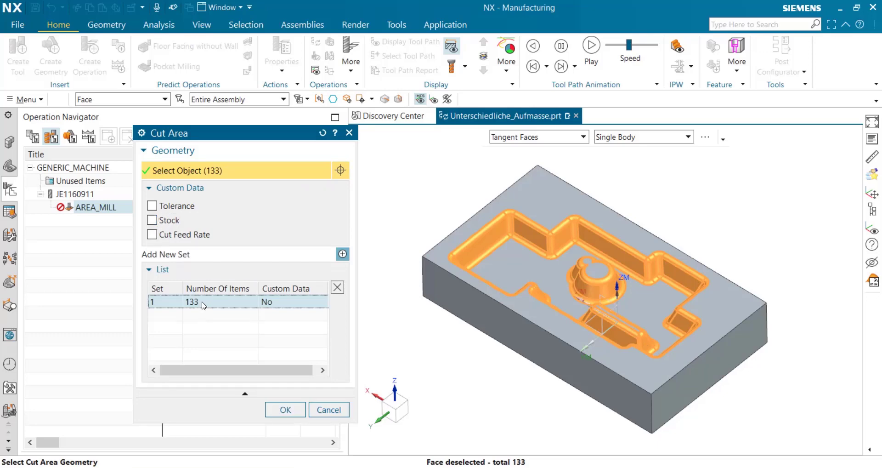
right_click(204, 305)
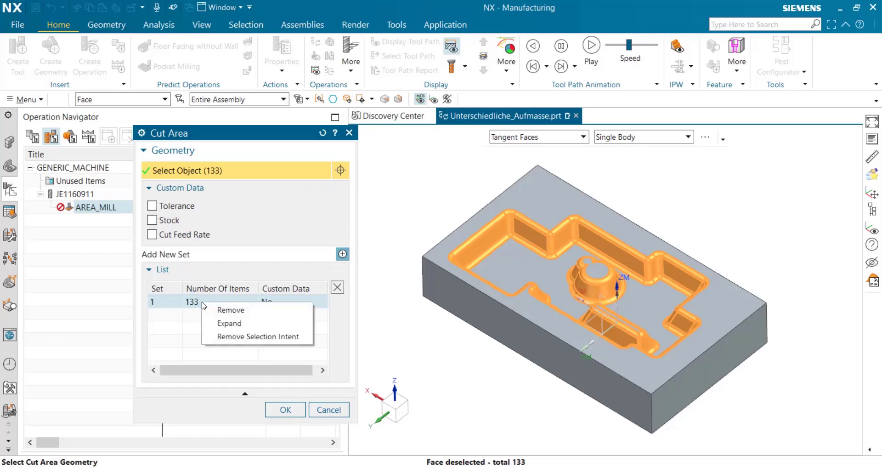
Split the cut area into single-face sets, review sets 18, 30, 31, and add the left pocket wall.
click(246, 322)
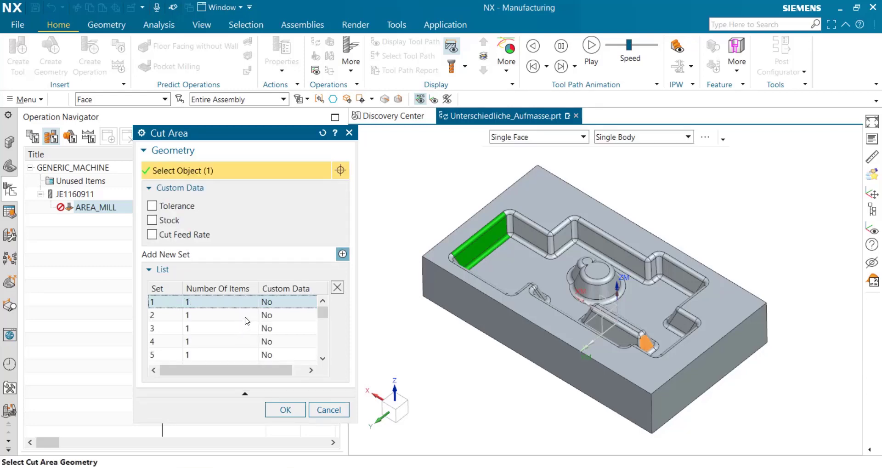
scroll(246, 320, down, 4)
scroll(250, 320, down, 5)
click(245, 329)
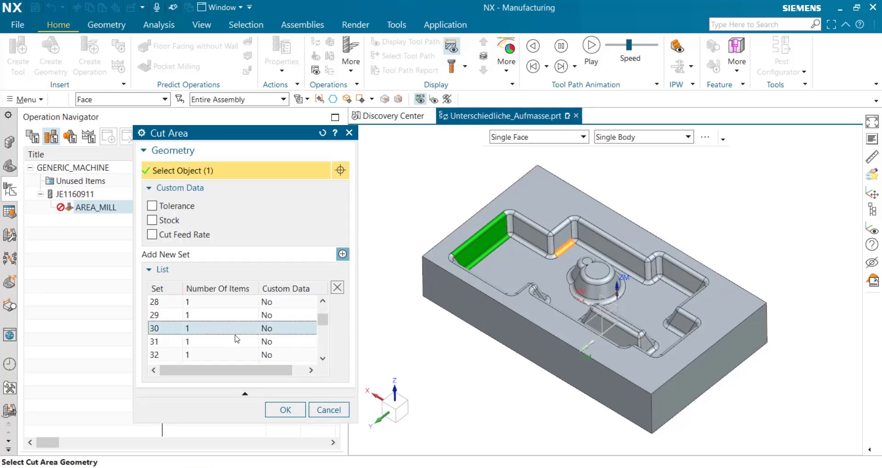
click(232, 342)
click(229, 327)
scroll(228, 323, up, 4)
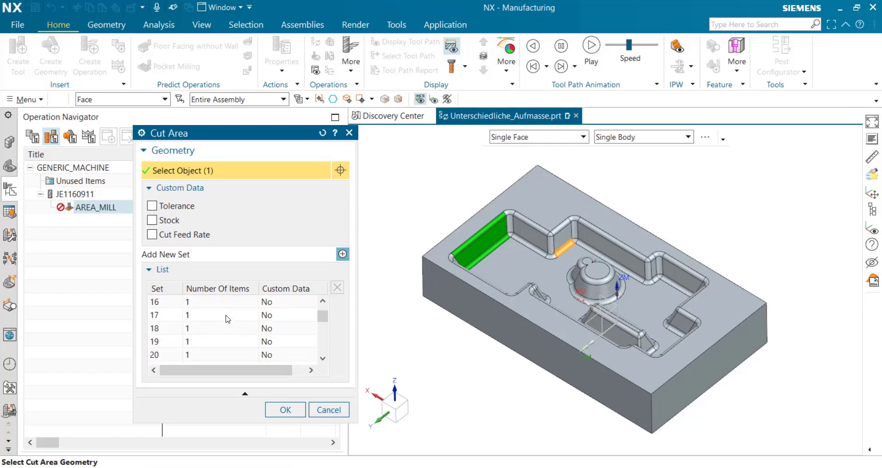
click(225, 315)
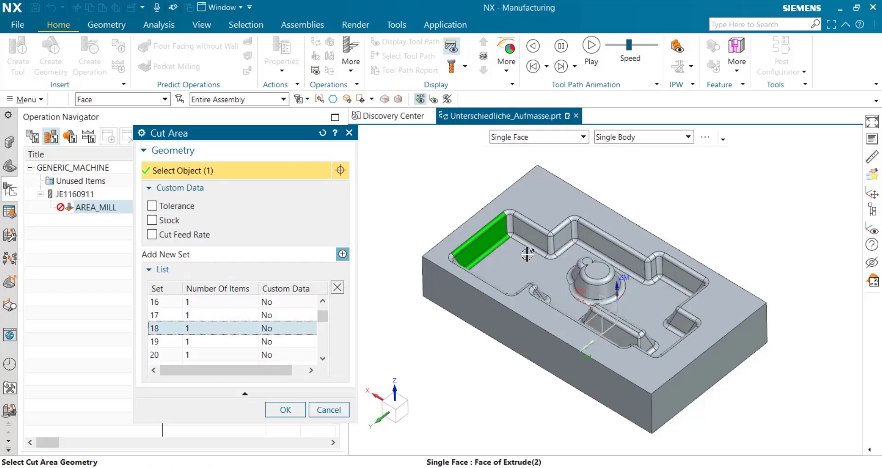
mouse_move(462, 250)
middle_down()
mouse_move(539, 280)
mouse_move(560, 267)
middle_up()
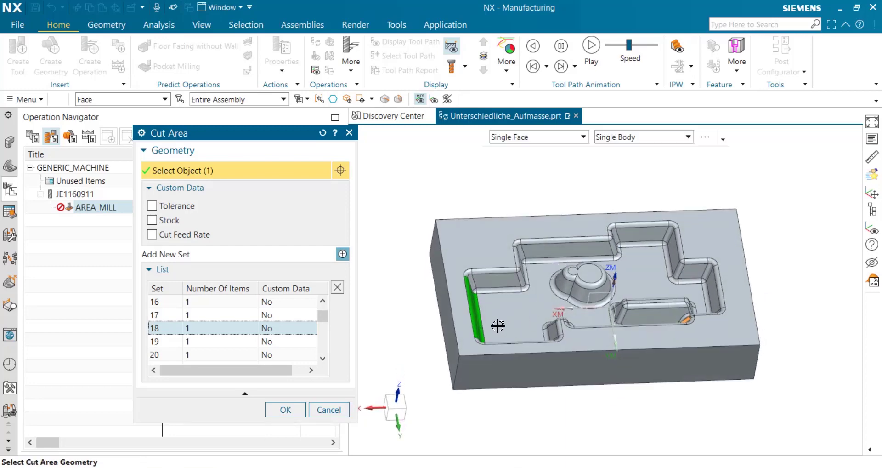
mouse_move(473, 310)
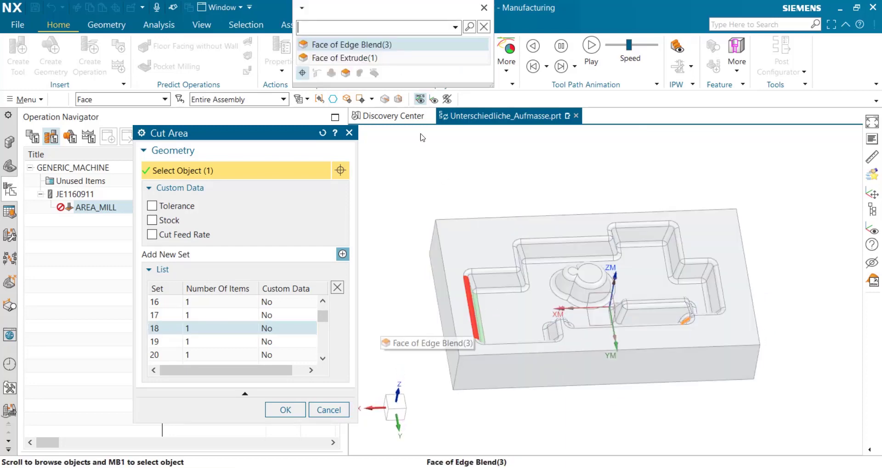
click(475, 322)
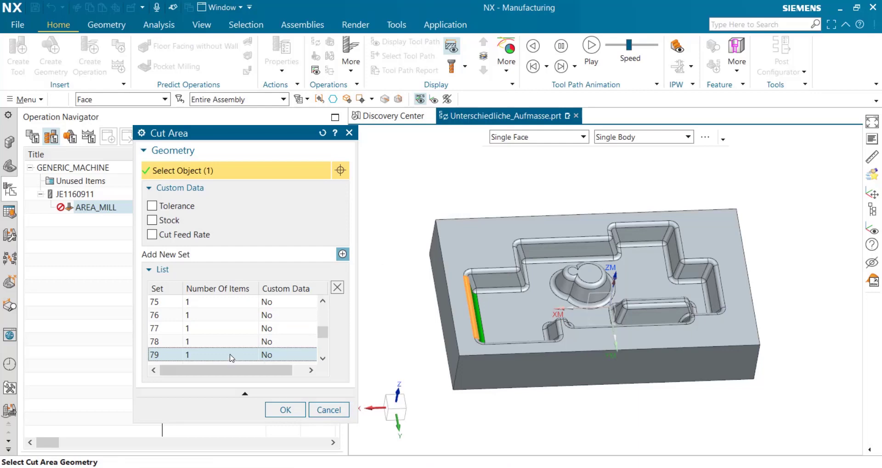
Give the left pocket wall, the next wall face and the blend face 0.125 part stock.
click(154, 221)
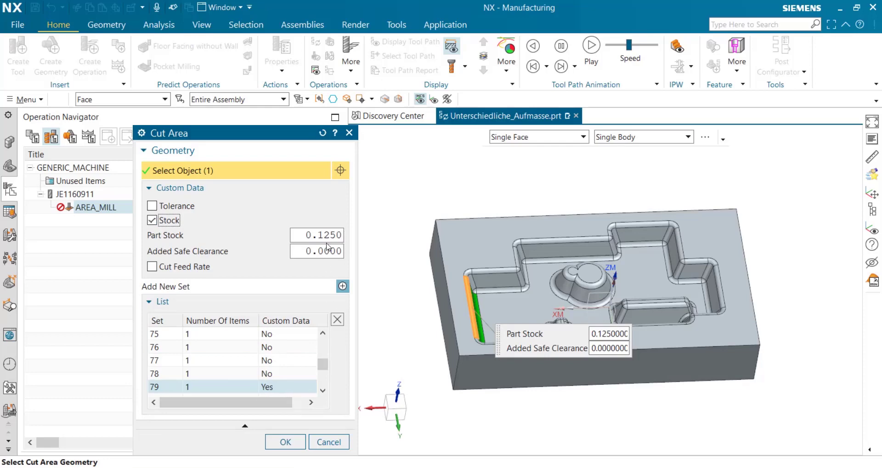
double_click(325, 235)
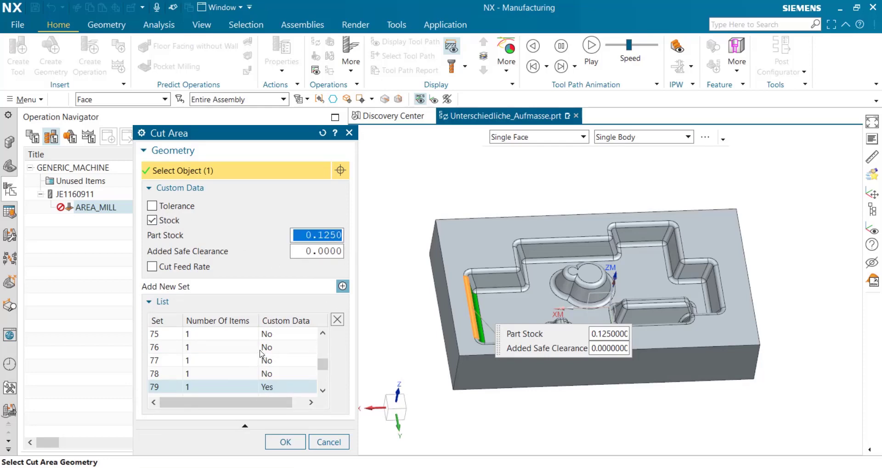
click(476, 324)
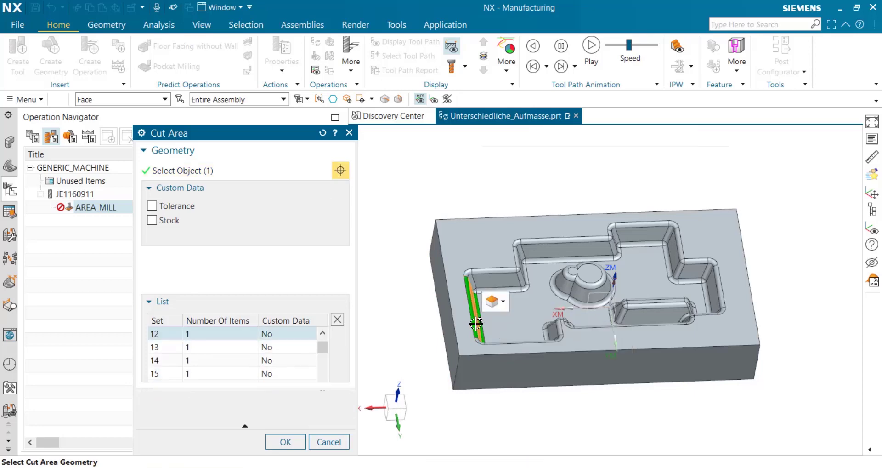
click(169, 222)
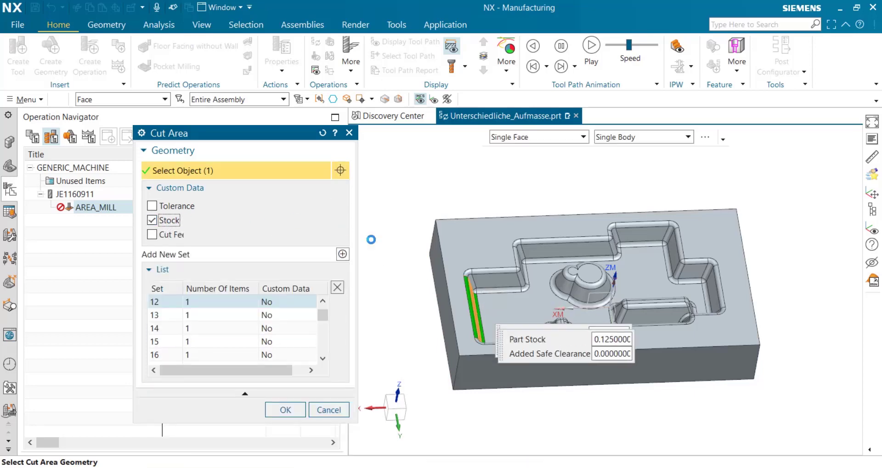
mouse_move(394, 276)
middle_down()
mouse_move(359, 265)
mouse_move(289, 266)
middle_up()
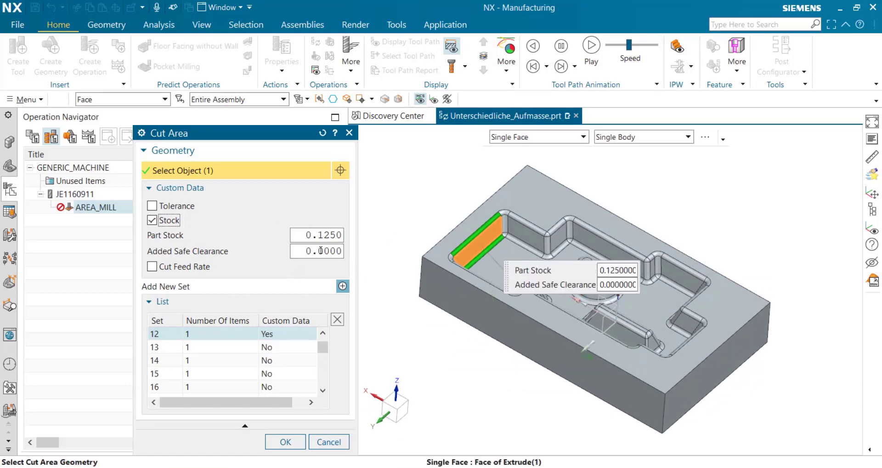
click(474, 256)
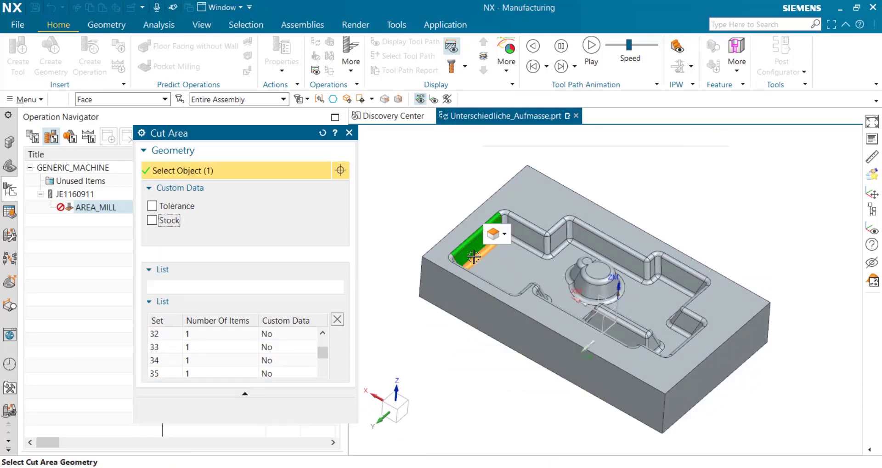
click(168, 221)
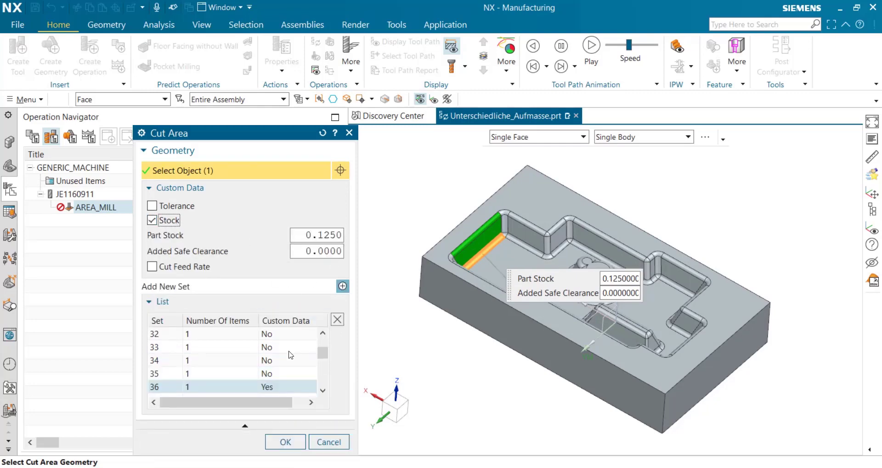
Enable custom stock on set 36, confirm the cut area, and accept the generated Area Mill path.
scroll(232, 360, up, 4)
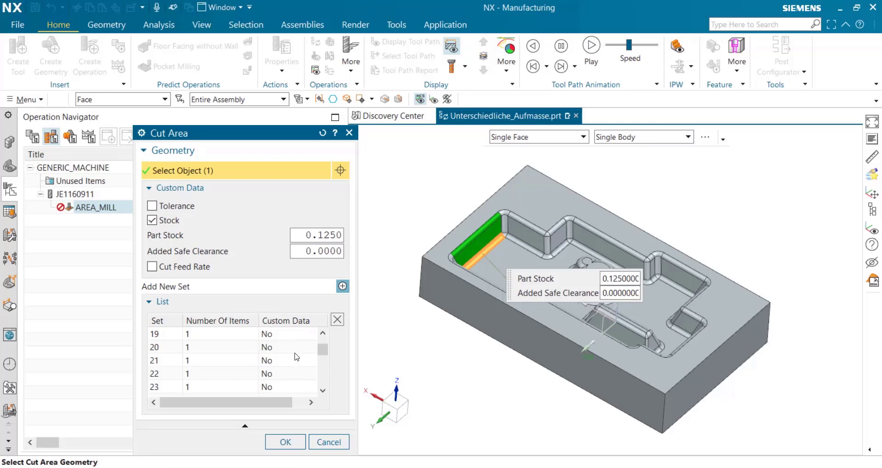
click(323, 392)
click(322, 391)
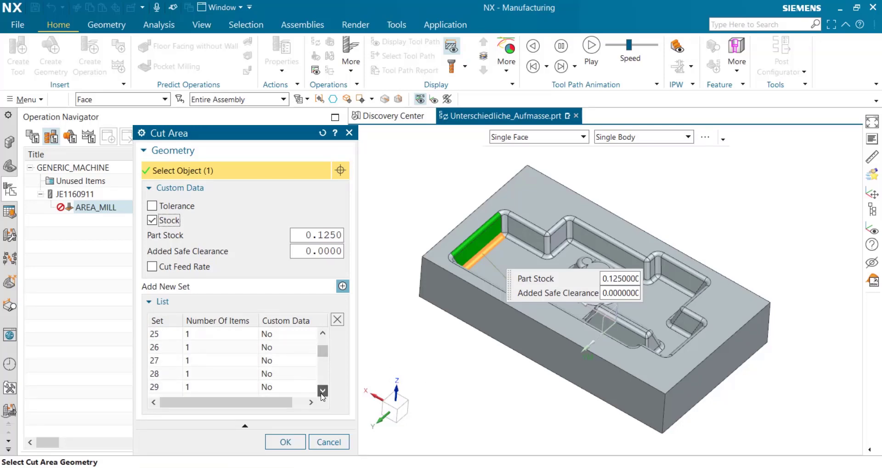
click(323, 391)
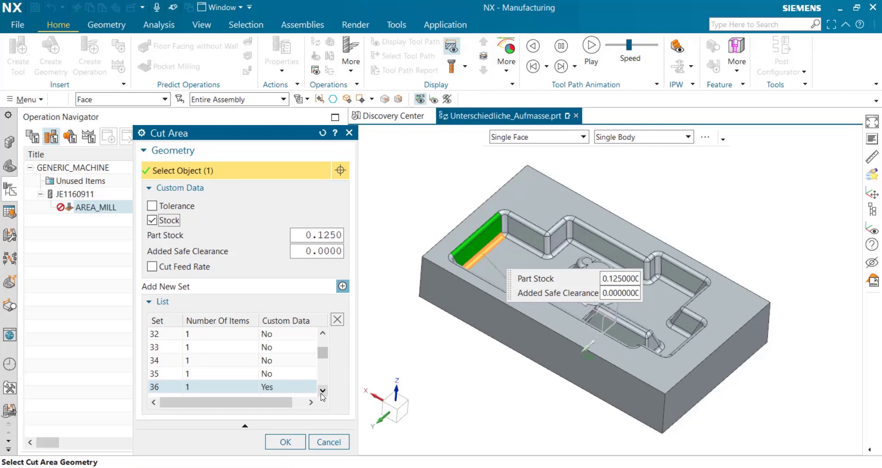
click(256, 361)
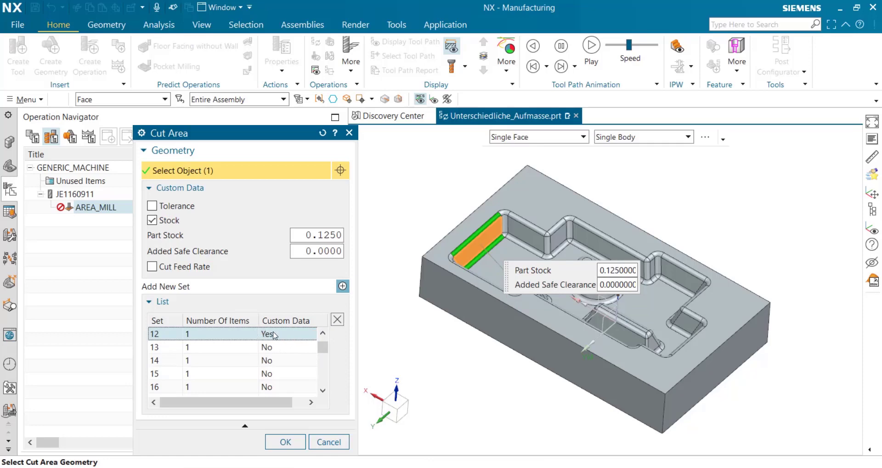
click(284, 443)
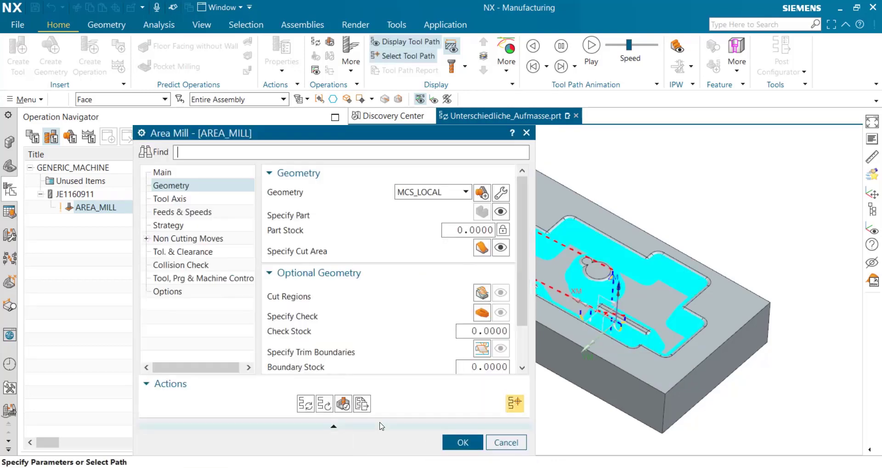
click(461, 440)
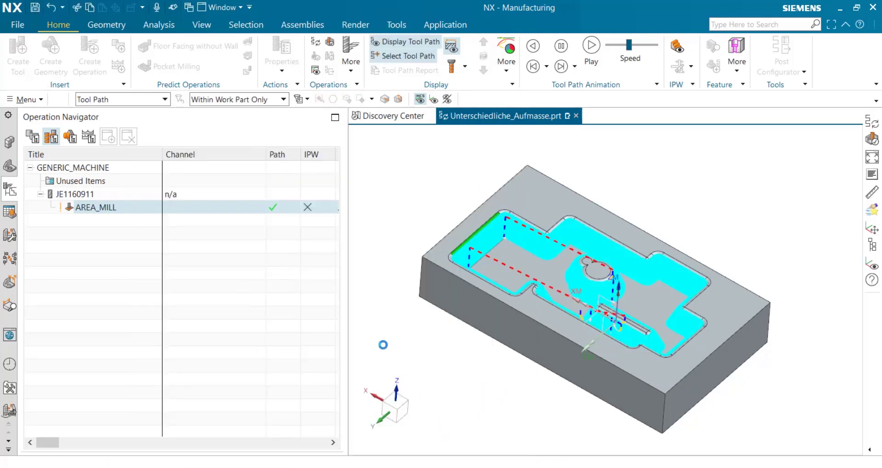
scroll(549, 263, up, 6)
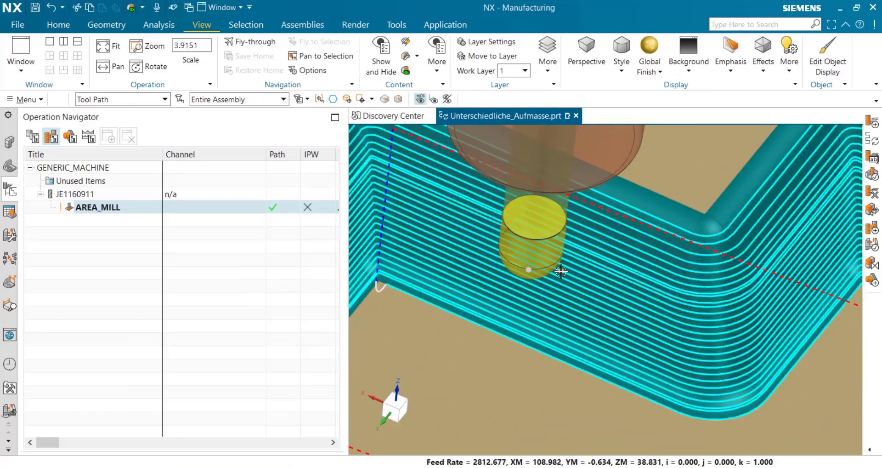
scroll(570, 245, up, 3)
scroll(570, 245, up, 2)
scroll(570, 245, down, 5)
scroll(570, 245, down, 2)
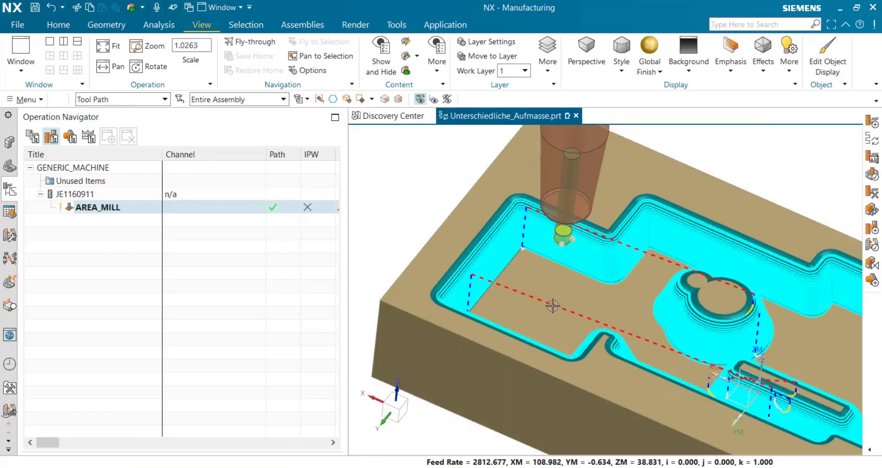
middle_drag(571, 245, 527, 294)
scroll(628, 267, up, 3)
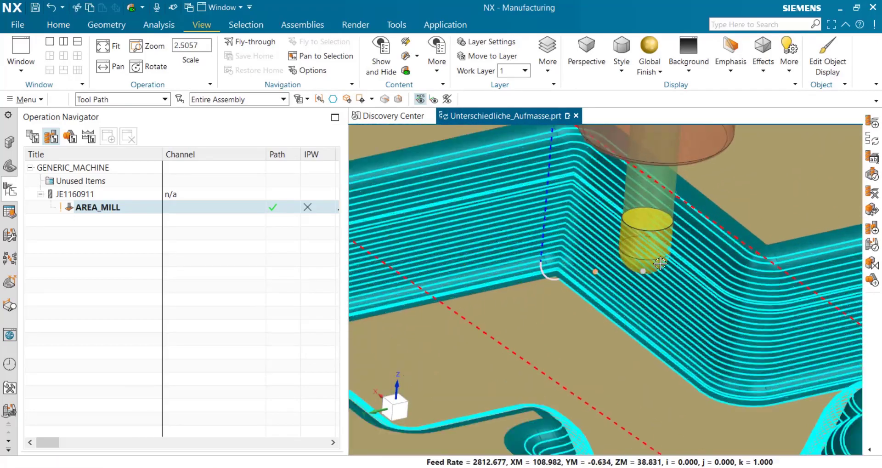
scroll(627, 267, up, 6)
scroll(628, 267, up, 3)
scroll(614, 267, down, 6)
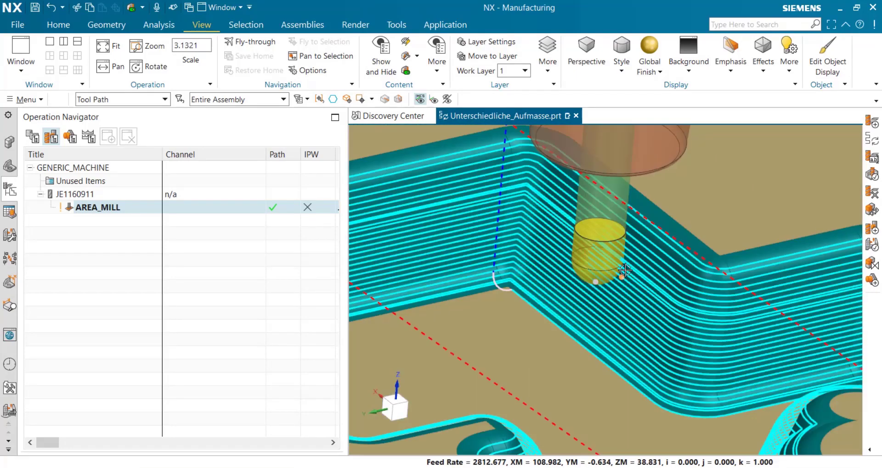
scroll(614, 267, down, 6)
scroll(567, 268, up, 1)
scroll(567, 267, up, 1)
middle_drag(567, 268, 553, 297)
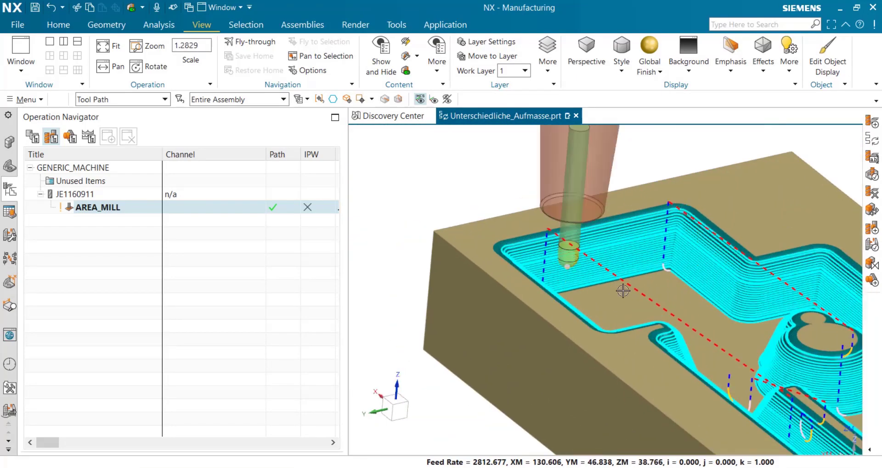
scroll(552, 297, up, 2)
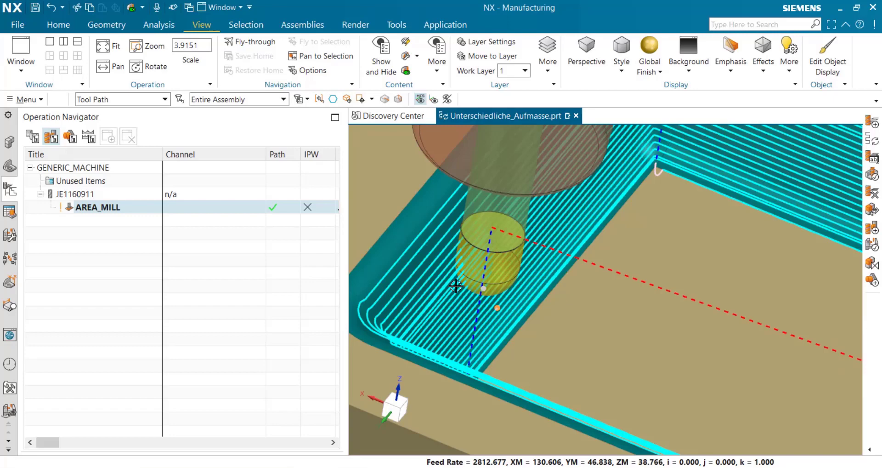
scroll(529, 285, up, 2)
scroll(460, 230, up, 2)
scroll(468, 228, up, 2)
scroll(468, 229, down, 5)
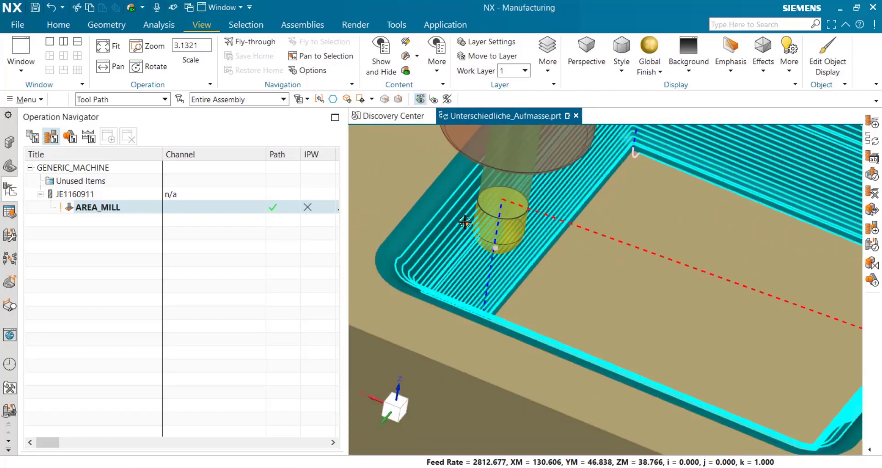
scroll(473, 213, down, 6)
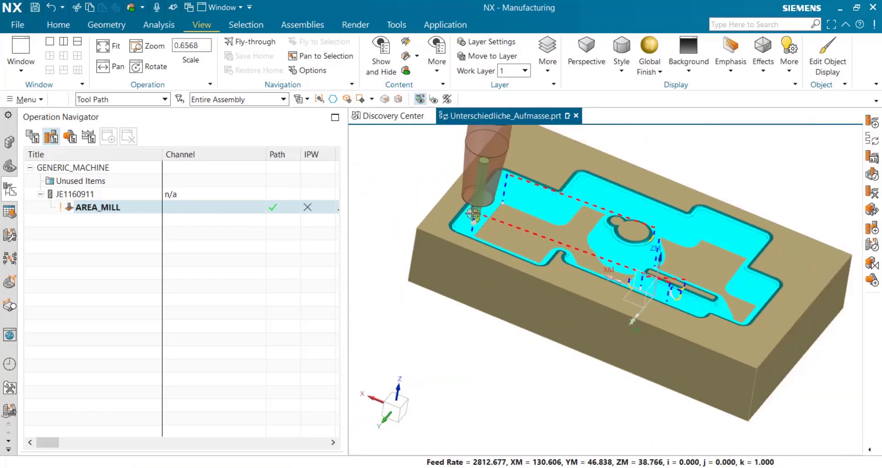
Section the part with one Absolute-oriented plane through the cavity wall.
click(405, 56)
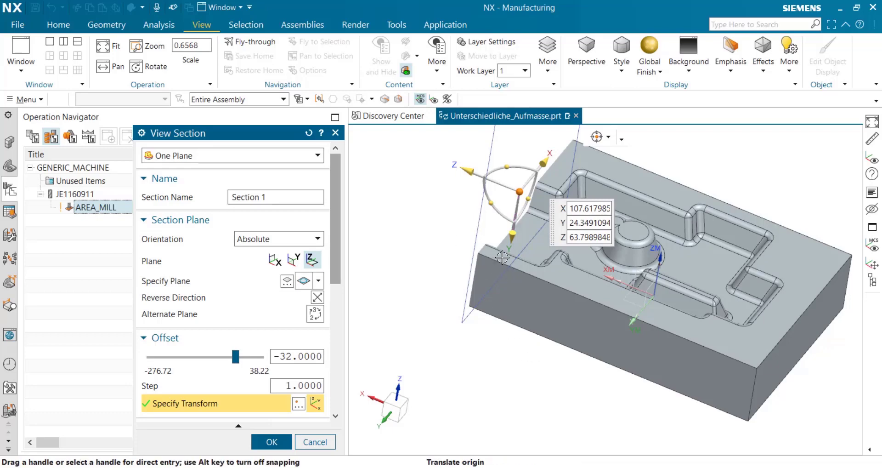
click(469, 172)
click(542, 305)
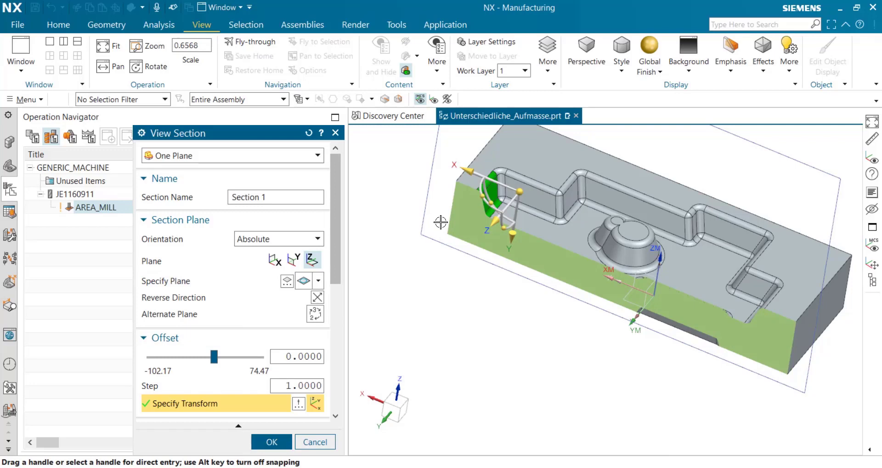
click(272, 442)
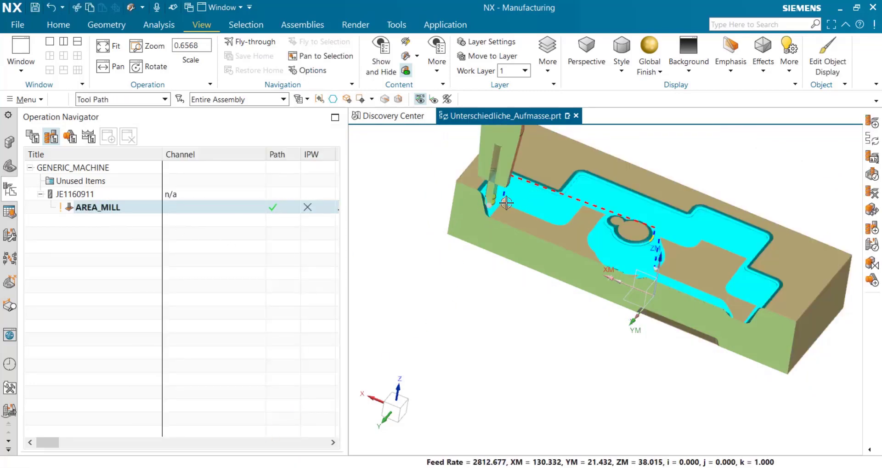
Zoom onto the tool tip at the sectioned wall to inspect its clearance, then zoom out.
scroll(491, 203, up, 2)
scroll(502, 215, up, 3)
scroll(529, 338, down, 2)
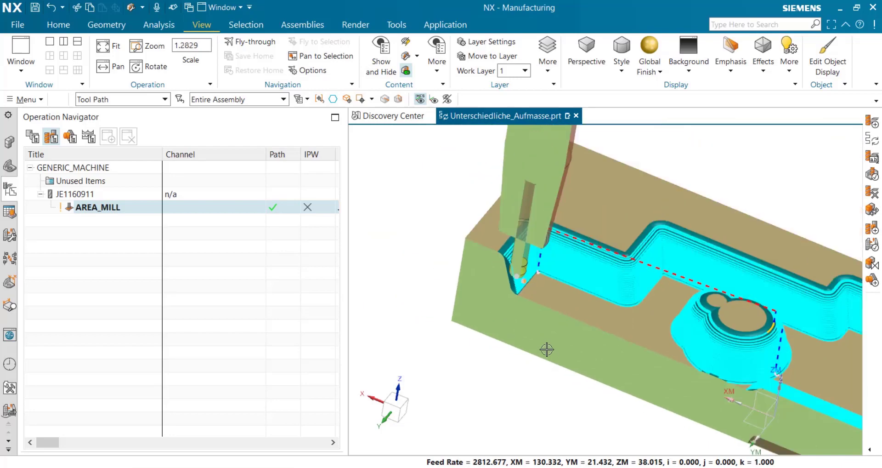
scroll(547, 350, down, 2)
mouse_move(634, 402)
middle_down()
mouse_move(664, 373)
mouse_move(598, 378)
middle_up()
scroll(598, 378, up, 3)
scroll(500, 326, up, 4)
scroll(468, 350, up, 4)
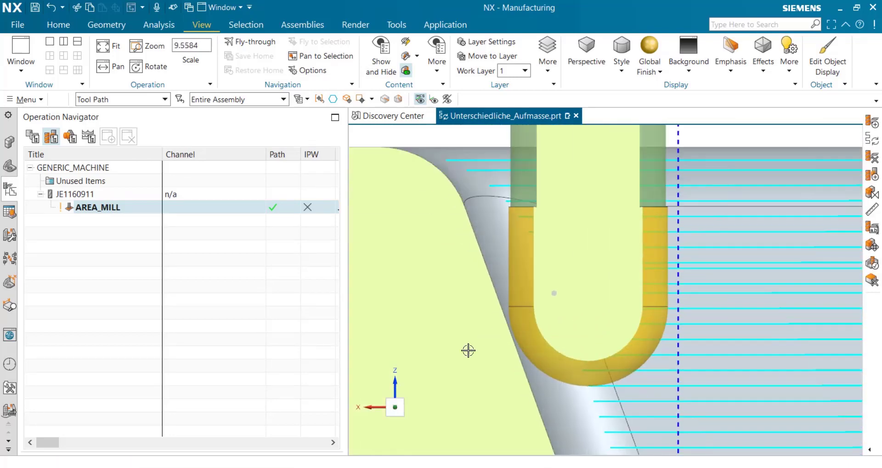
scroll(505, 340, up, 2)
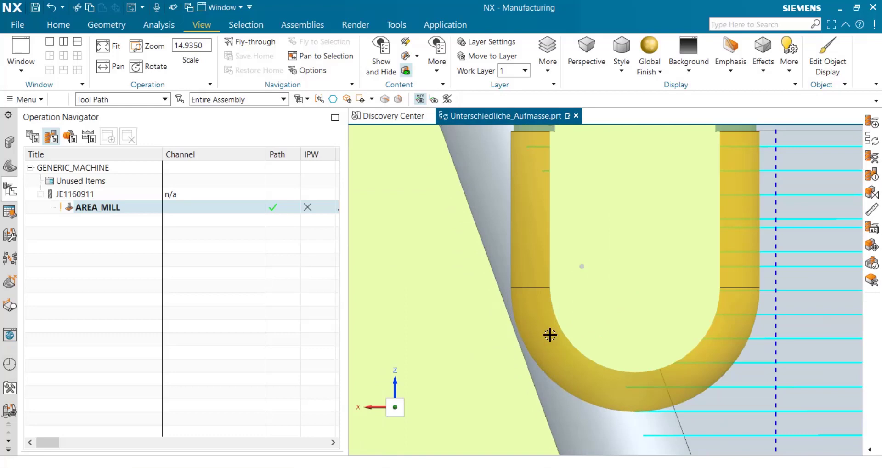
scroll(549, 334, down, 5)
scroll(542, 368, down, 6)
scroll(666, 358, down, 2)
scroll(711, 360, down, 2)
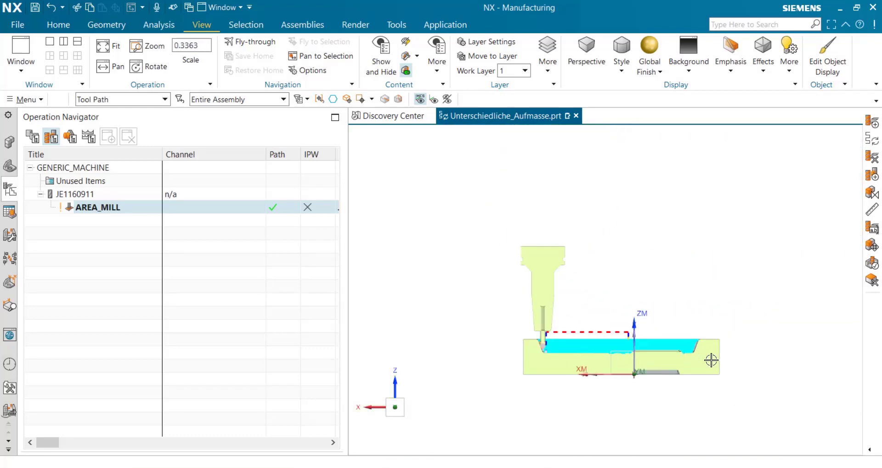
scroll(711, 360, up, 2)
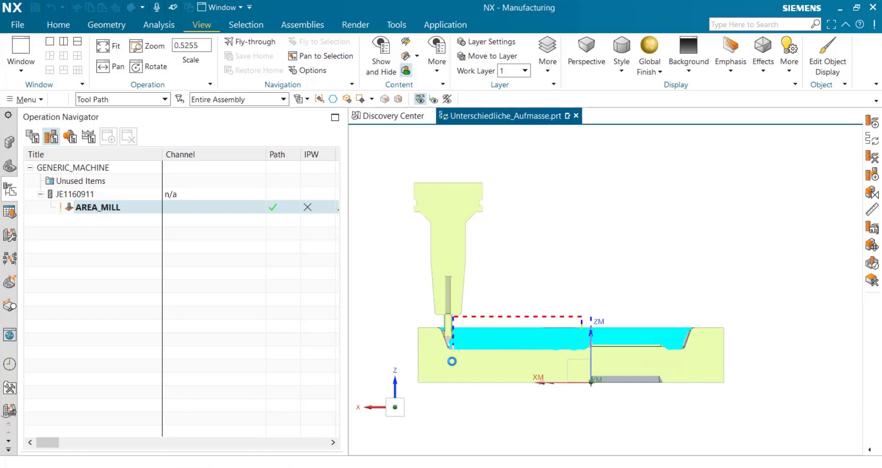
Rotate the section plane to cut the cavity the other way and view it straight on.
key(ctrl+h)
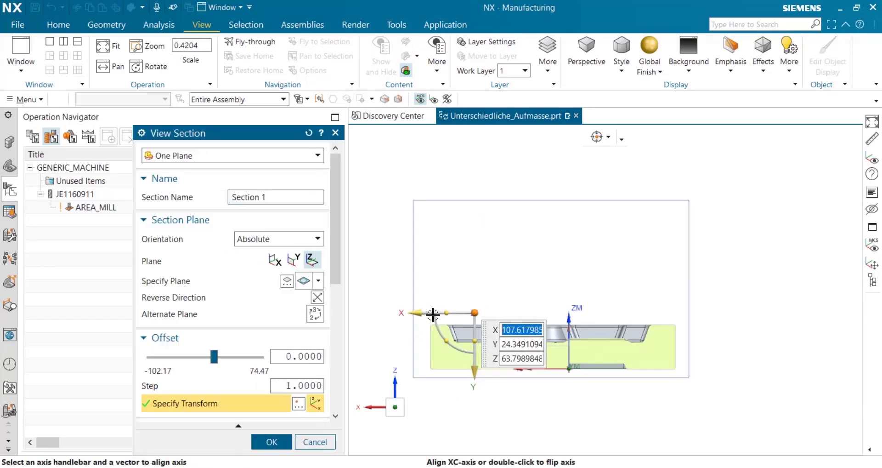
scroll(459, 322, down, 5)
middle_drag(459, 322, 518, 296)
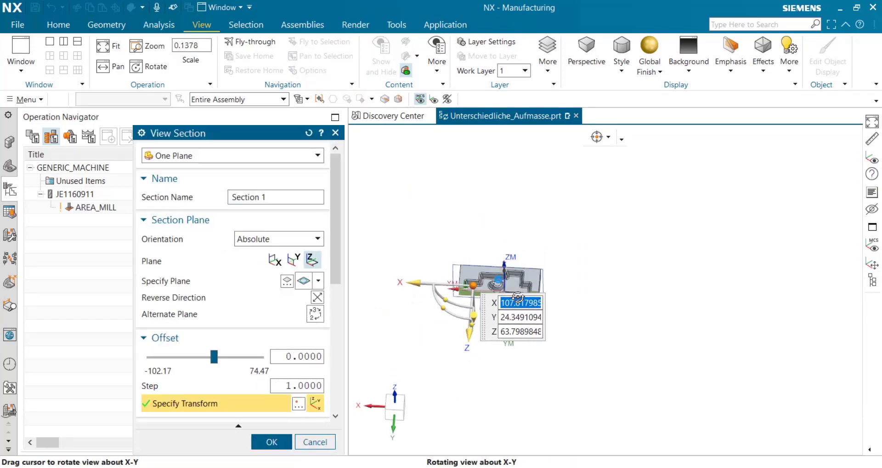
mouse_move(590, 346)
middle_down()
mouse_move(636, 338)
mouse_move(545, 292)
middle_up()
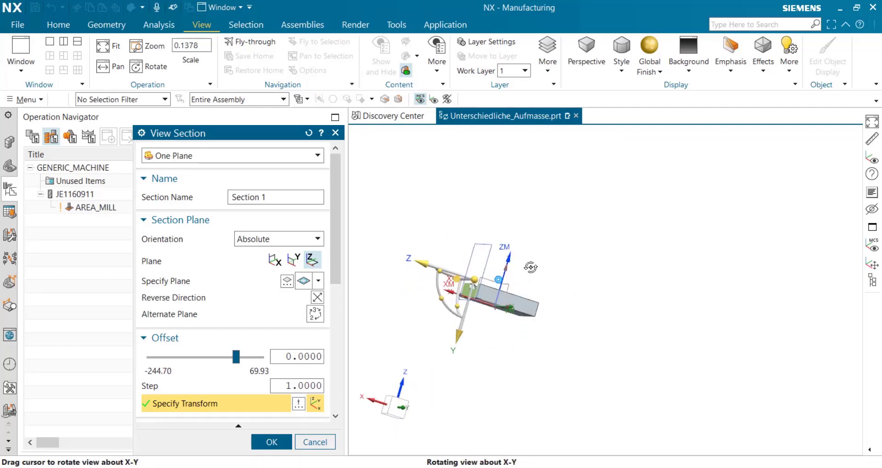
middle_drag(531, 267, 580, 285)
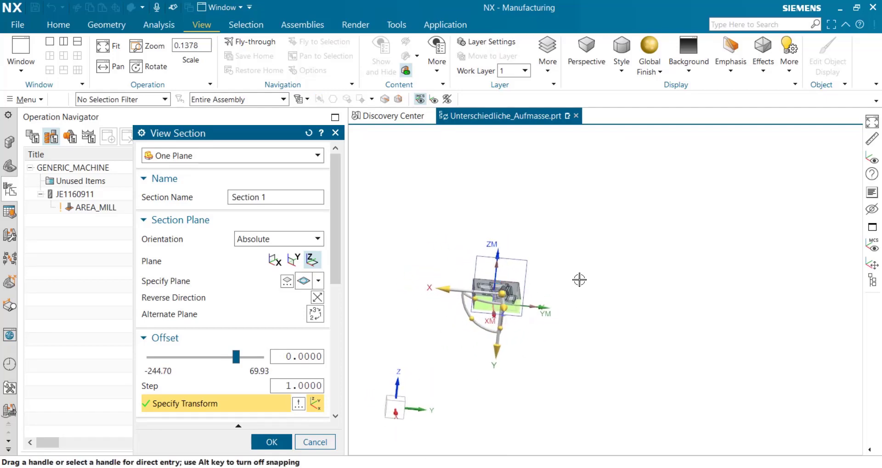
key(ctrl+alt+r)
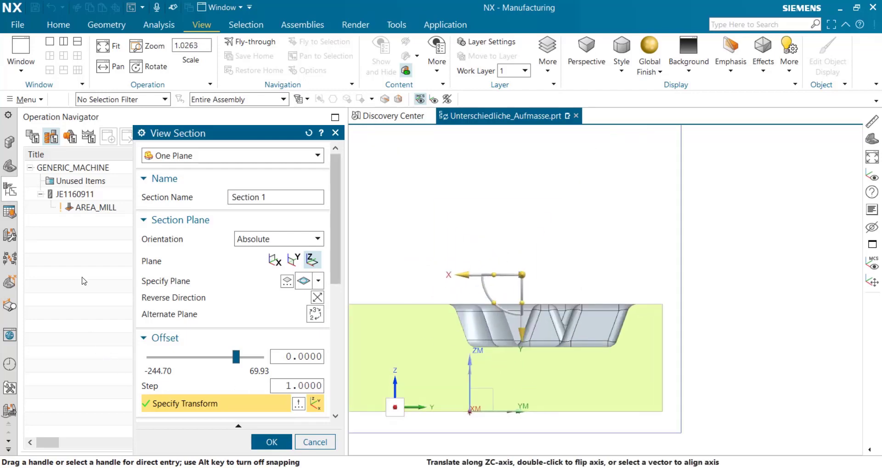
Apply the new section and replay the AREA_MILL toolpath on it.
click(271, 442)
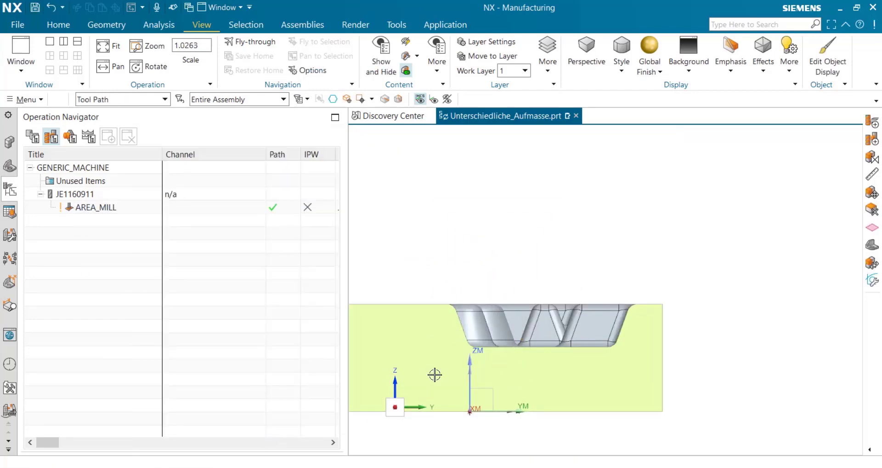
click(100, 209)
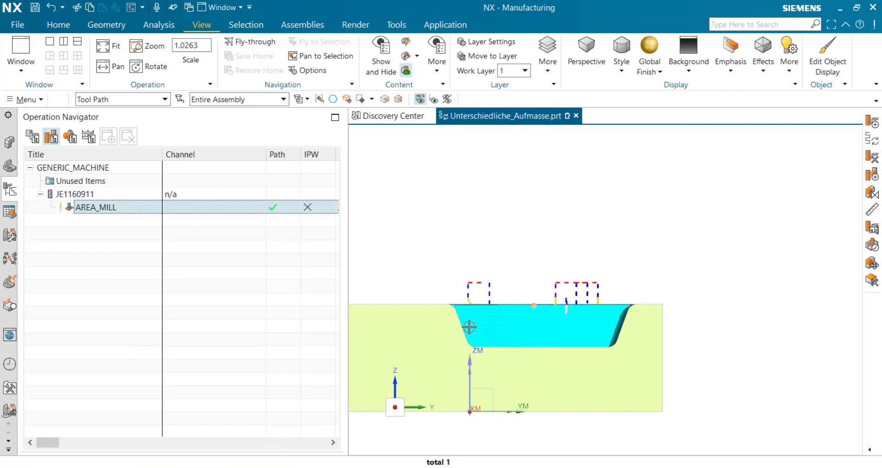
middle_drag(523, 274, 648, 364)
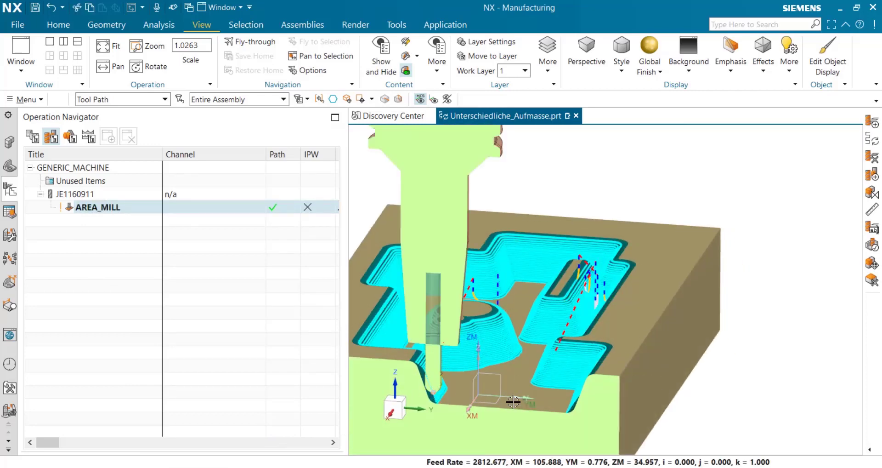
middle_drag(734, 385, 744, 373)
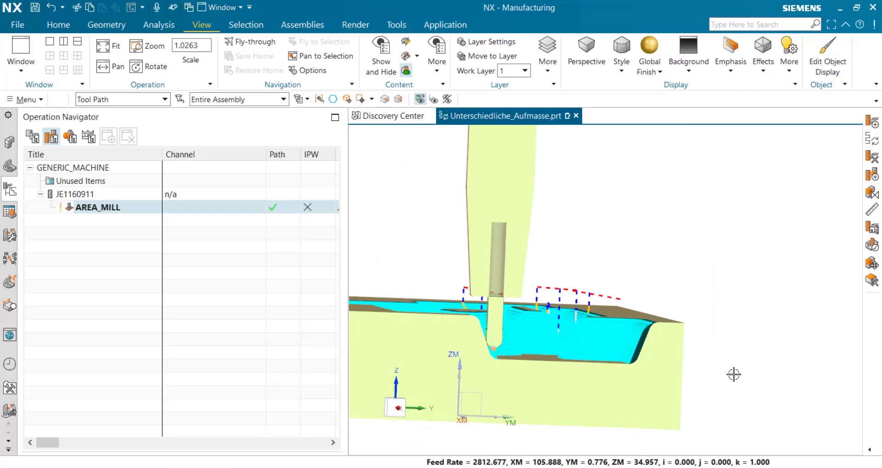
Zoom onto the tool tip against the newly cut wall, then zoom back out.
scroll(659, 353, up, 2)
scroll(536, 360, up, 2)
scroll(612, 338, up, 3)
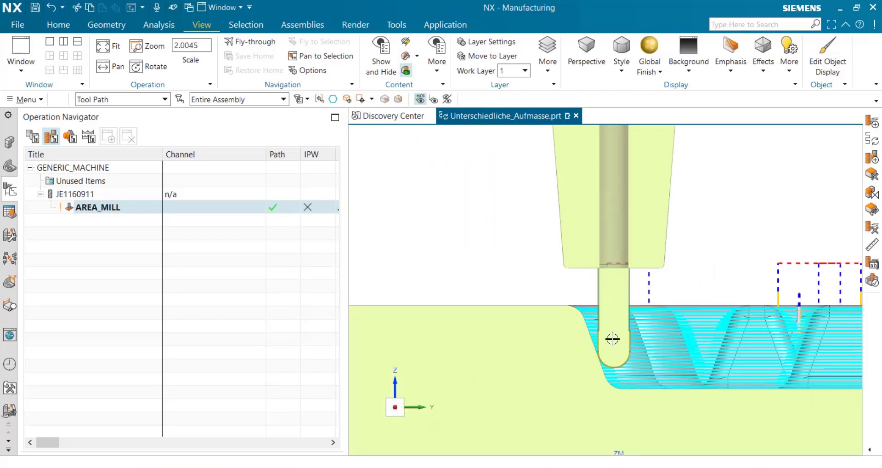
scroll(586, 373, up, 3)
scroll(593, 319, up, 7)
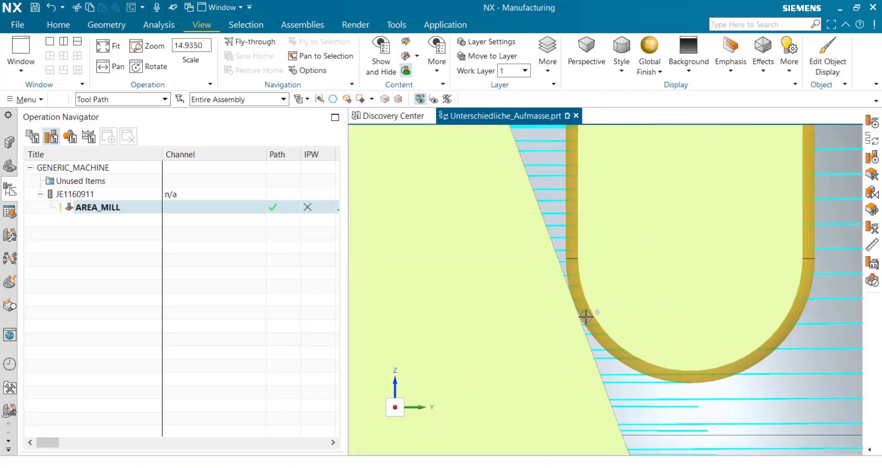
scroll(586, 317, down, 8)
scroll(579, 344, down, 7)
scroll(585, 377, down, 2)
scroll(586, 400, up, 4)
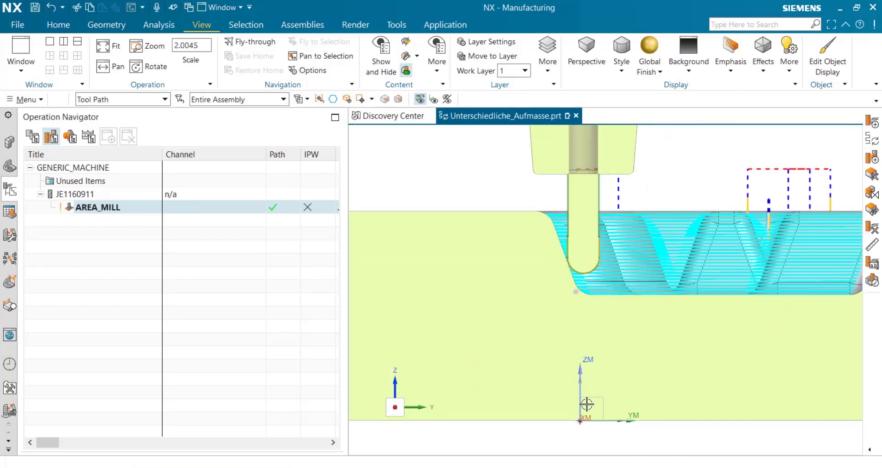
scroll(588, 403, down, 5)
scroll(592, 403, down, 4)
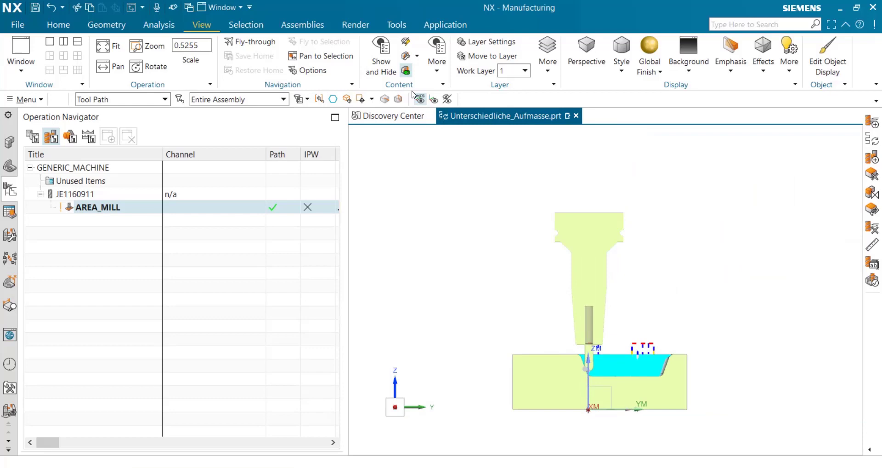
Turn off Clip Section and orbit to an angled view of the whole part and toolpath.
click(406, 71)
mouse_move(622, 380)
middle_down()
mouse_move(658, 367)
mouse_move(649, 448)
middle_up()
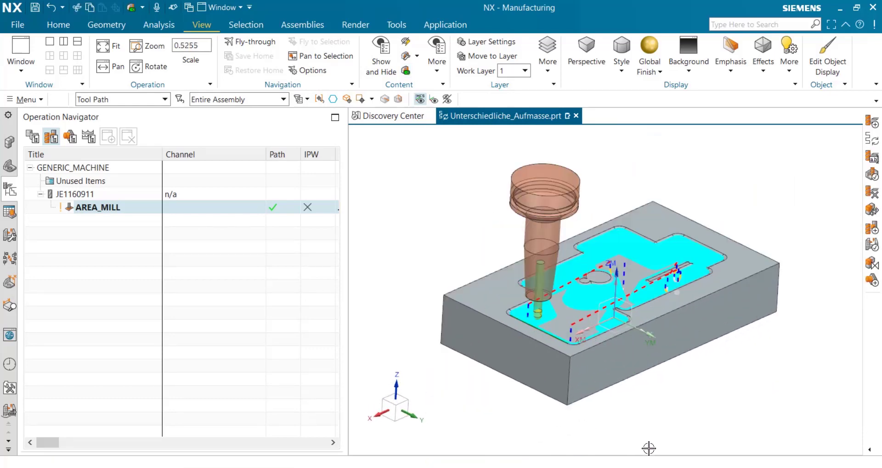